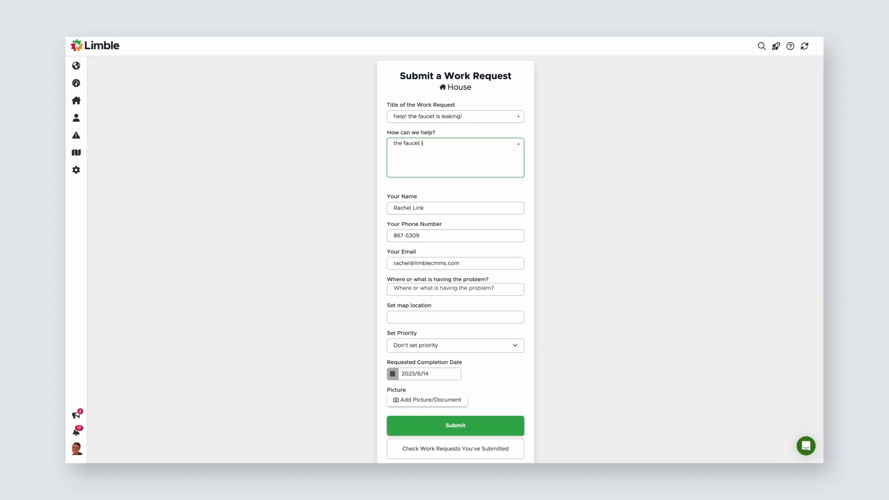
Finish the leaking-faucet description ('and it won't sto') and set the request to Medium Priority
type("and it won't stop :(")
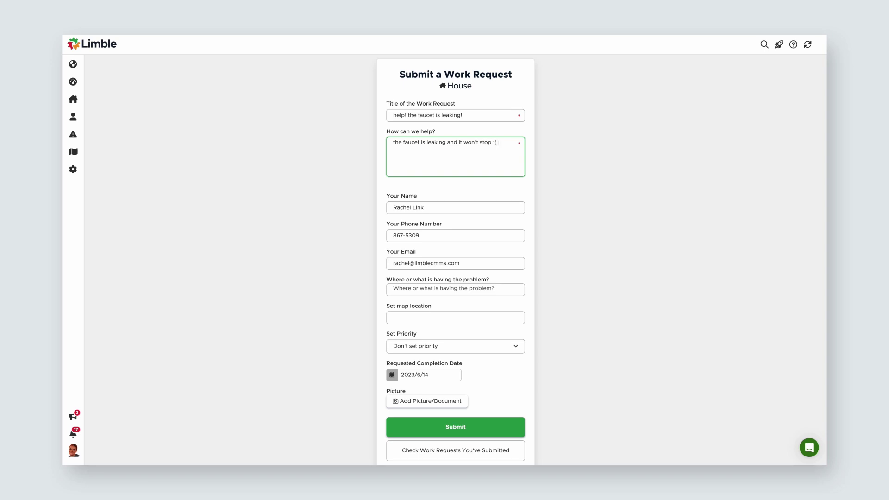
left_click(416, 348)
left_click(415, 379)
left_click(455, 292)
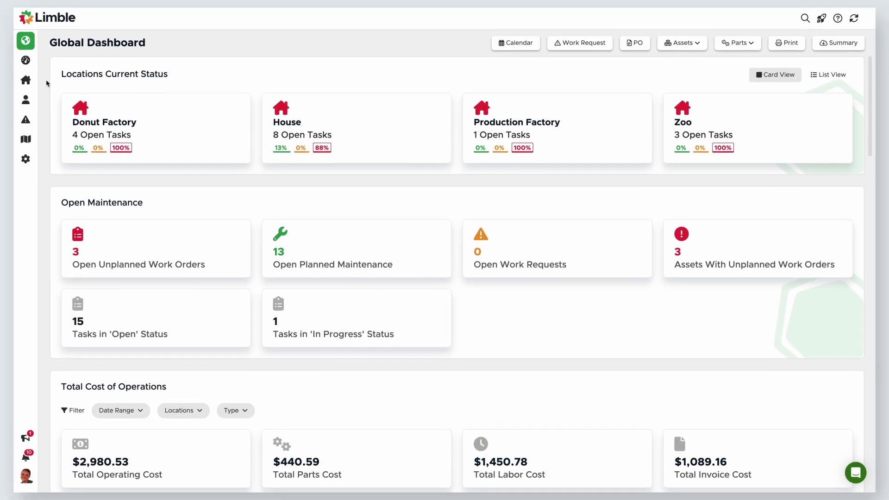
Show the Global work request portal's QR code and download it as an image
left_click(13, 115)
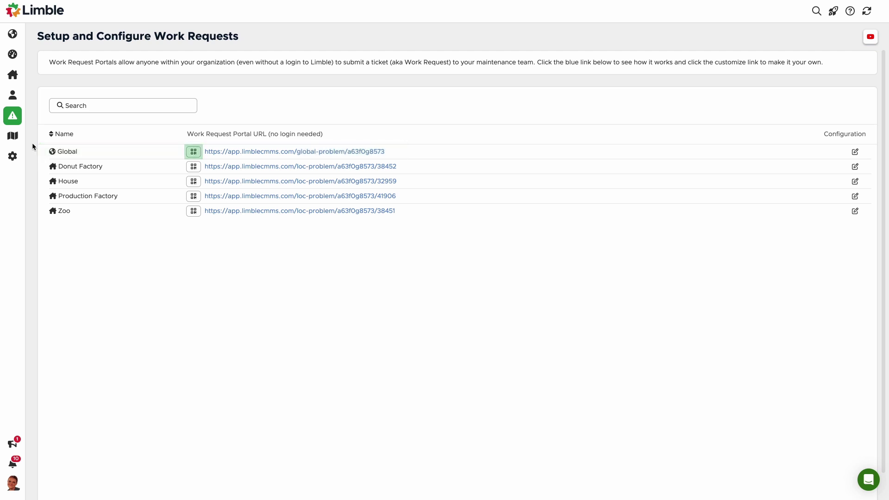
left_click(190, 154)
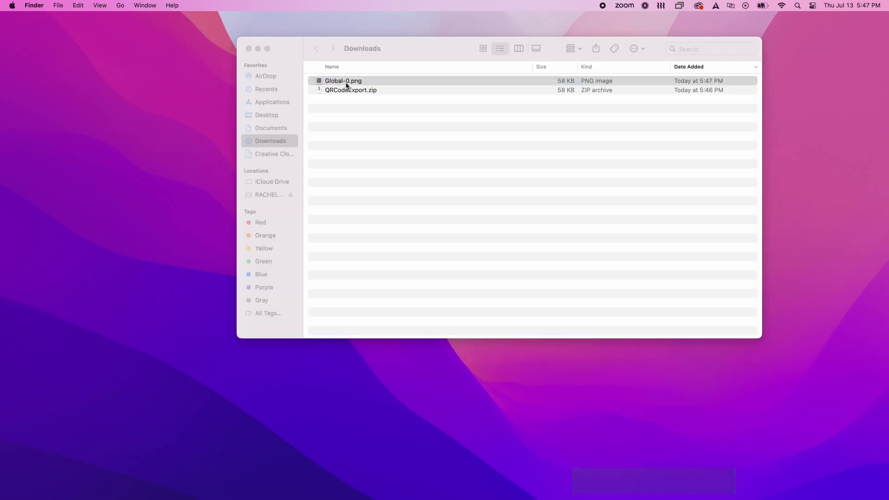
double_click(346, 81)
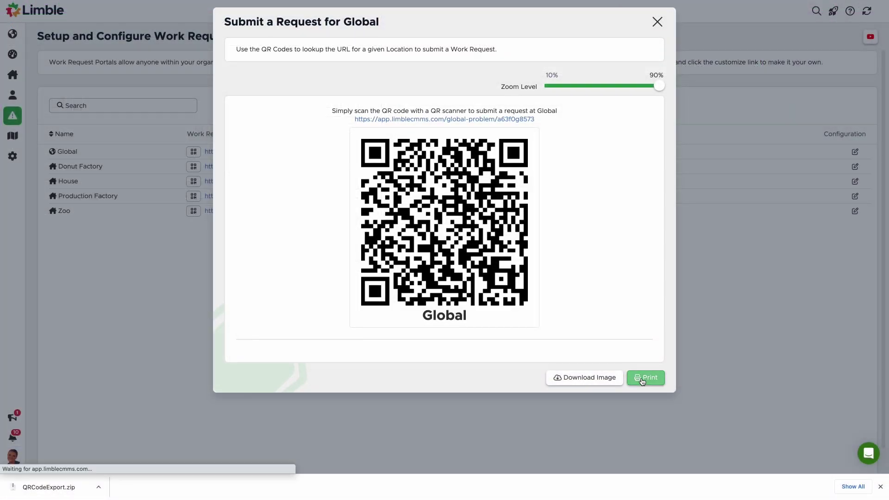
Send the Global QR code to print with the zoom level at its 90% maximum
left_click(642, 381)
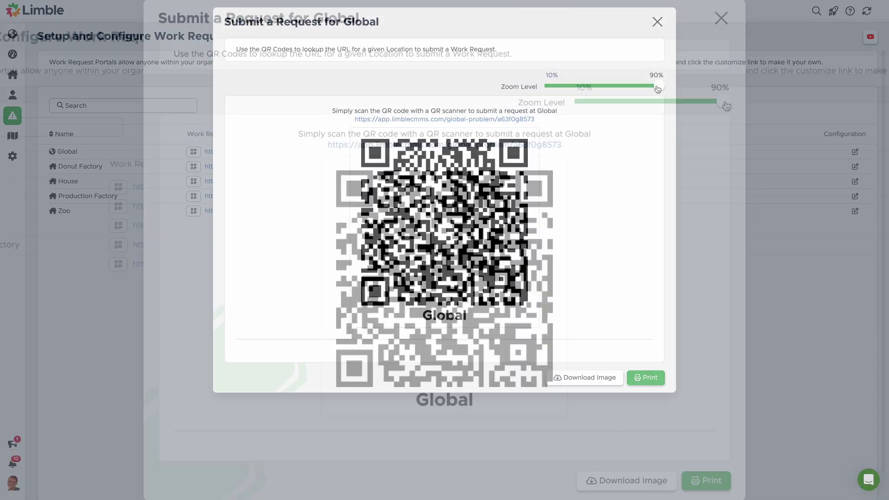
mouse_move(657, 88)
left_mouse_down()
mouse_move(573, 88)
mouse_move(658, 89)
left_mouse_up()
left_click_drag(722, 106, 730, 106)
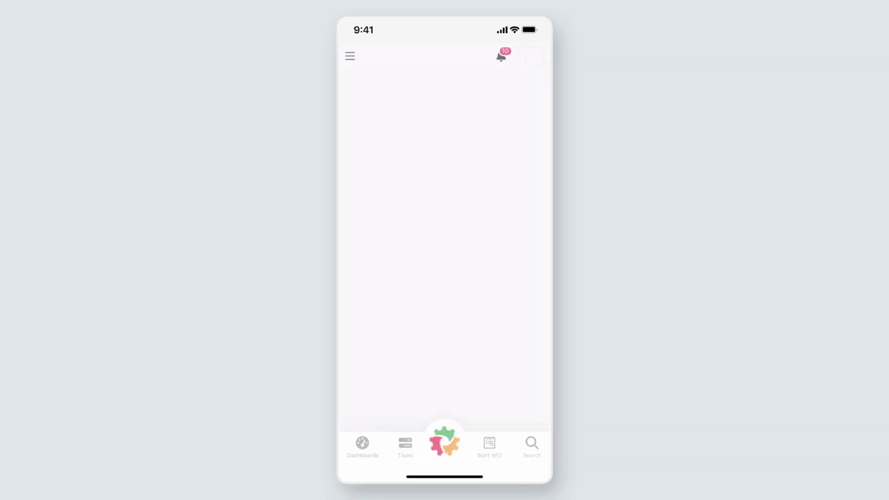
Enter 'Help!' as the title of the mobile work request
left_click(444, 136)
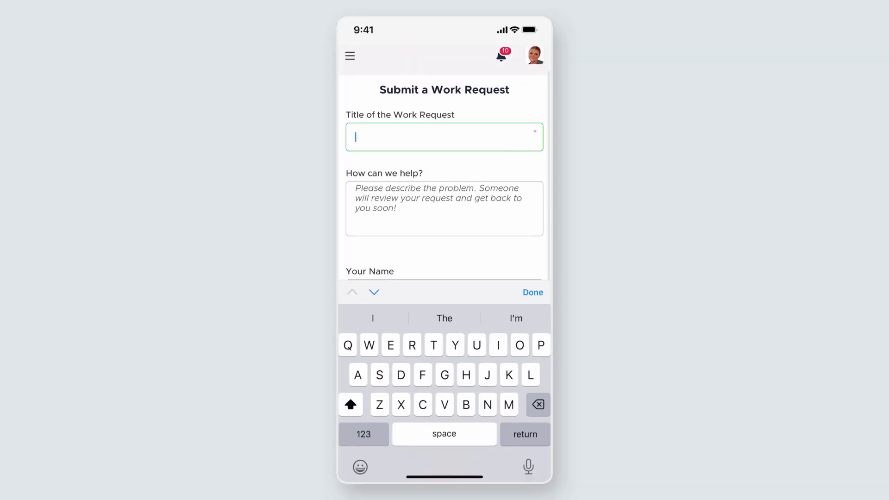
type("Help!")
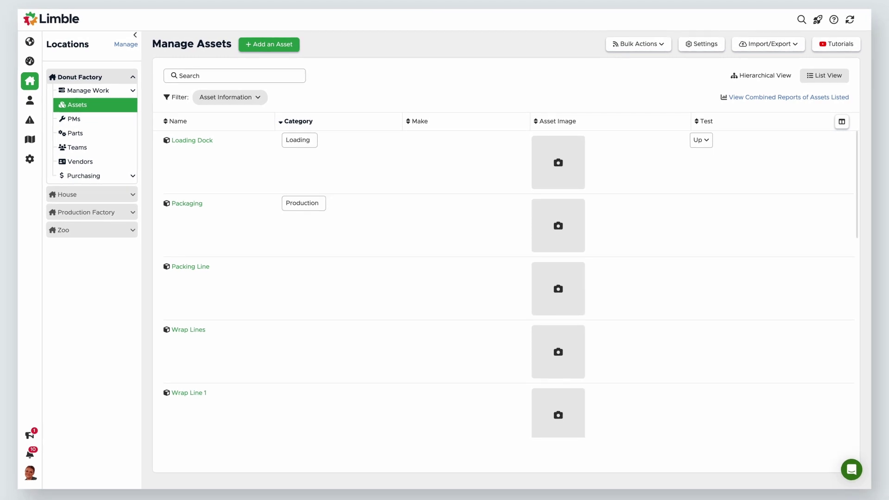
Open the Loading Dock asset in Manage Assets and display its QR codes
left_click(202, 141)
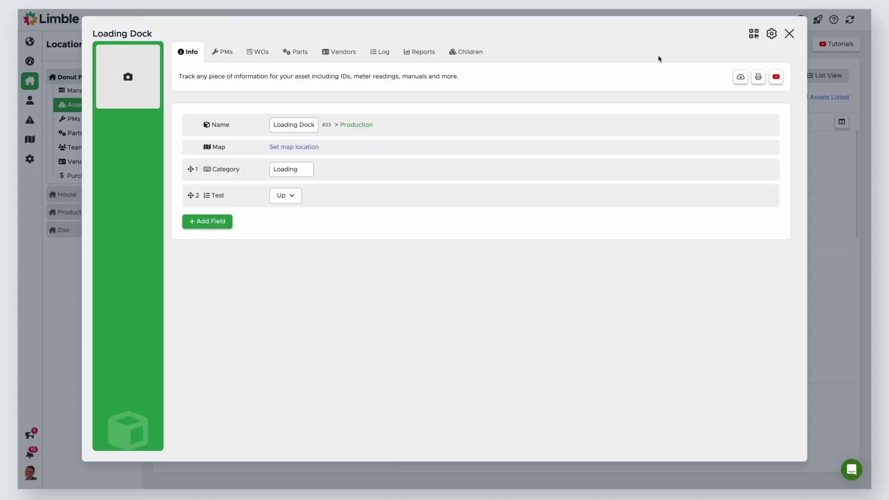
left_click(754, 35)
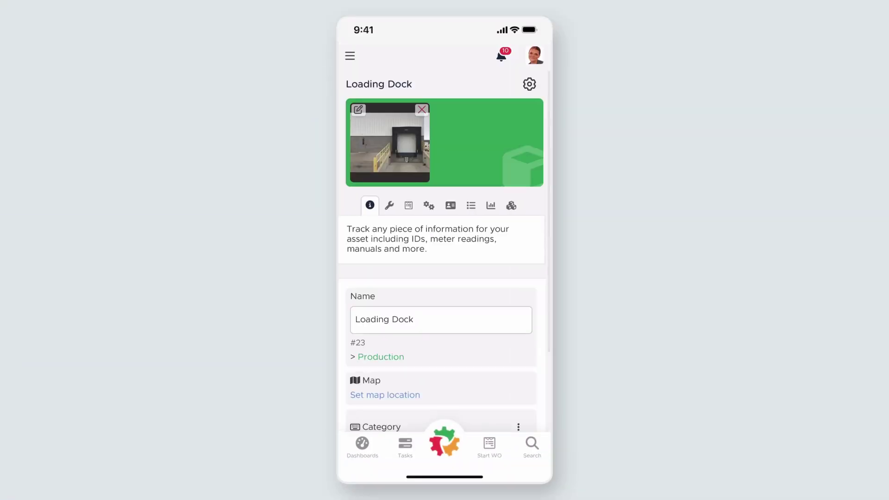
Browse the Loading Dock asset's Parts, Vendors and Info tabs on the phone
left_click(429, 205)
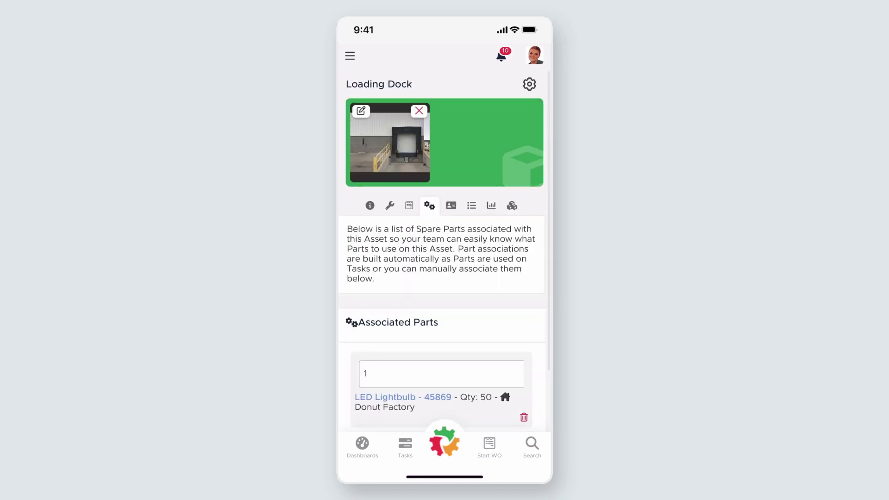
scroll(444, 250, "down", 1)
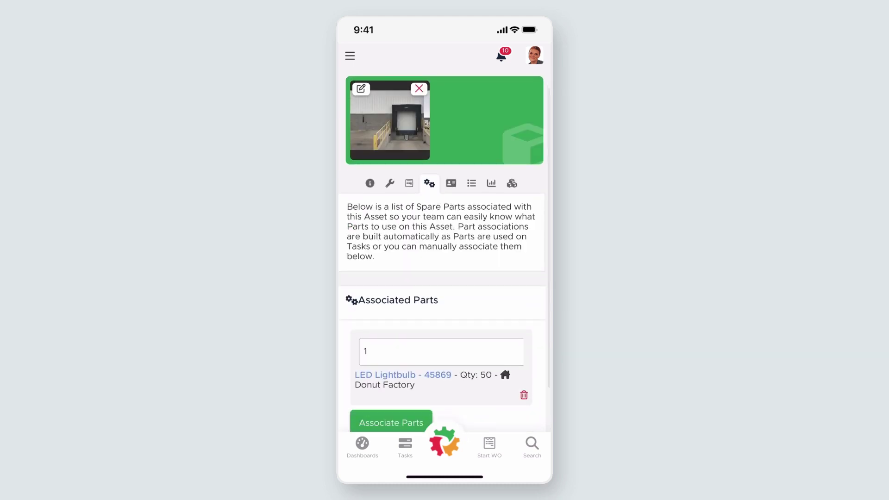
left_click(451, 183)
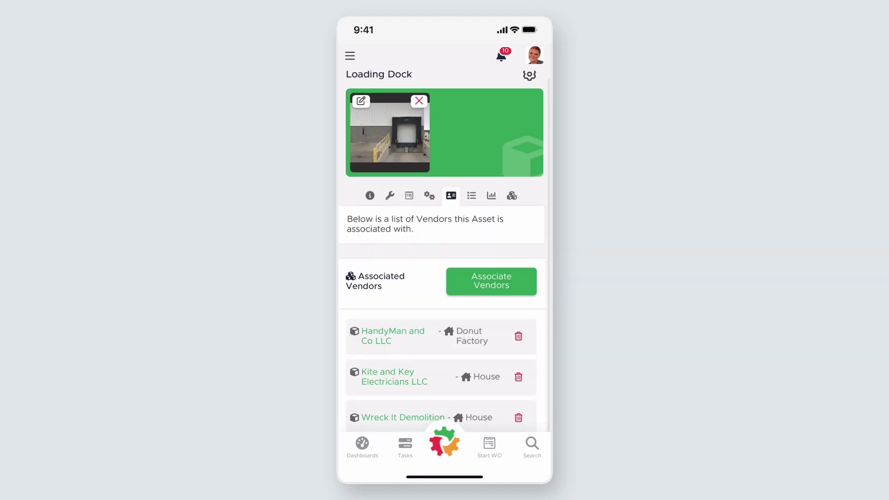
left_click(370, 195)
scroll(444, 250, "down", 4)
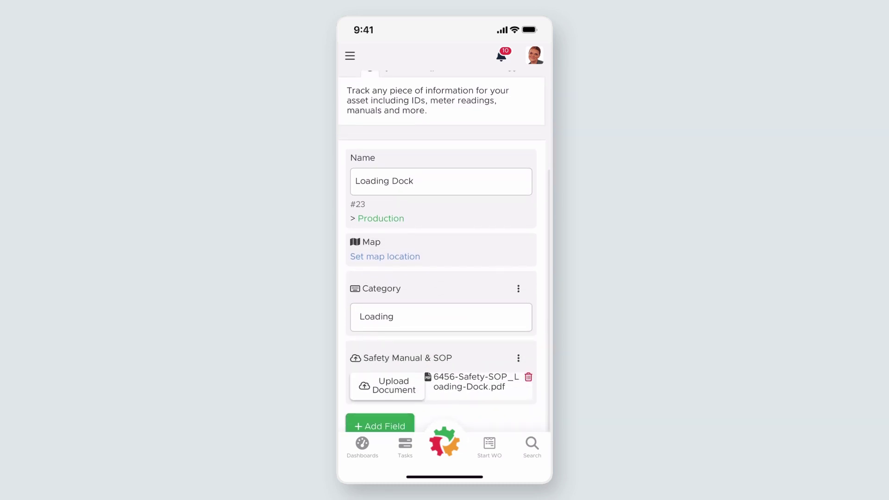
scroll(444, 250, "up", 1)
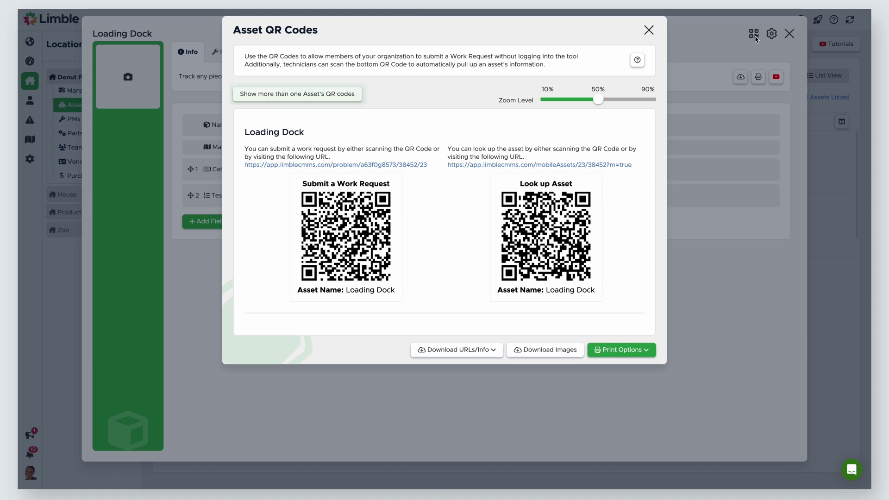
Add Wrap Line 1 and Boxing Machine 2 to the asset QR codes and view download options
left_click(324, 95)
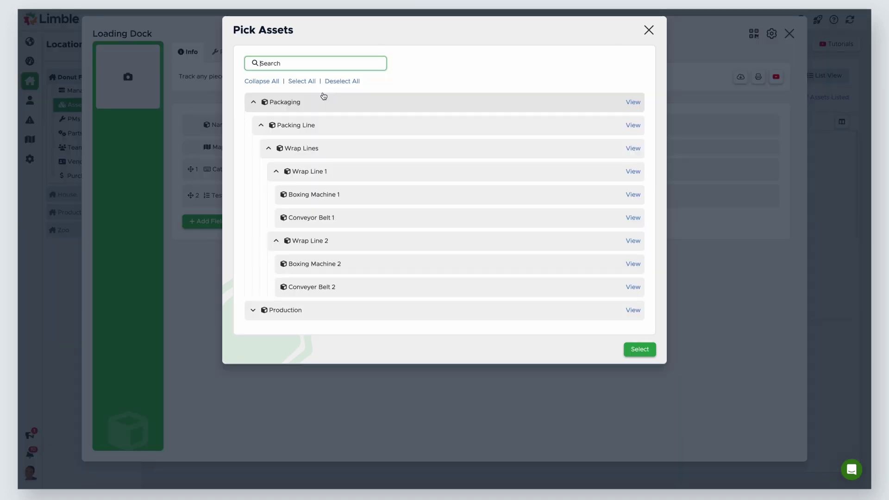
left_click(334, 180)
left_click(340, 263)
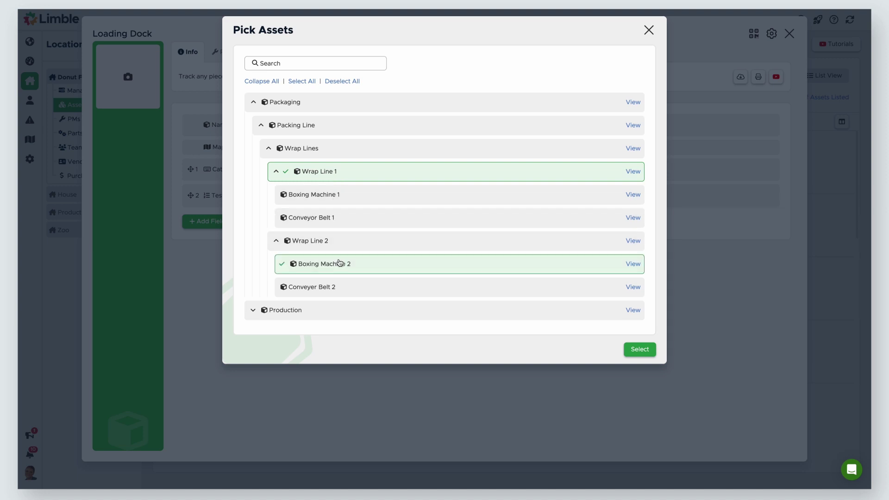
left_click(638, 351)
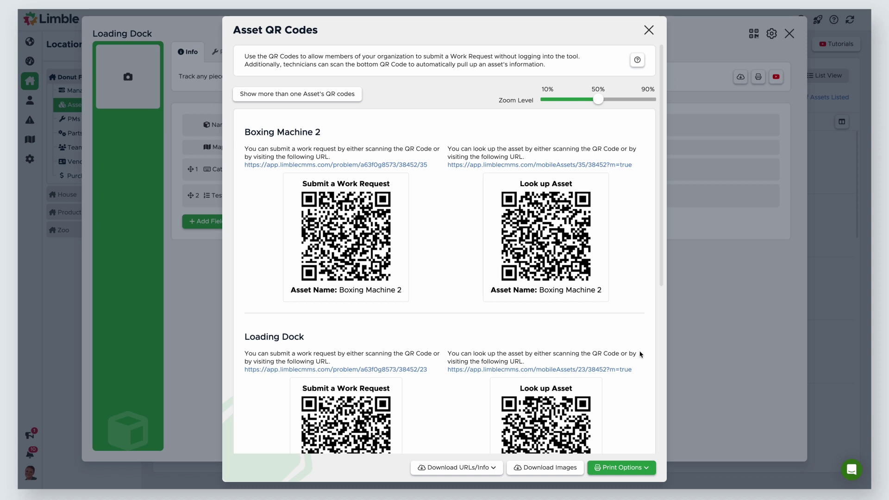
left_click(440, 472)
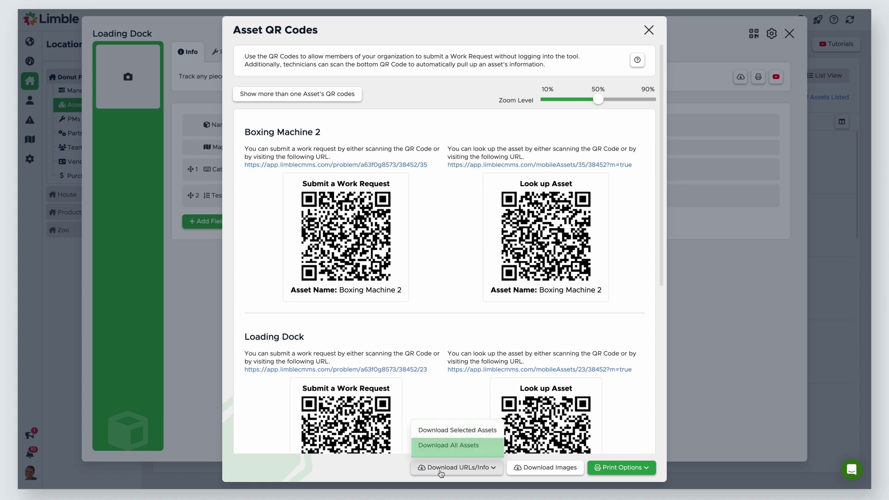
Download the asset QR images and start a custom print layout named 'Loading Dock T…'
left_click(527, 469)
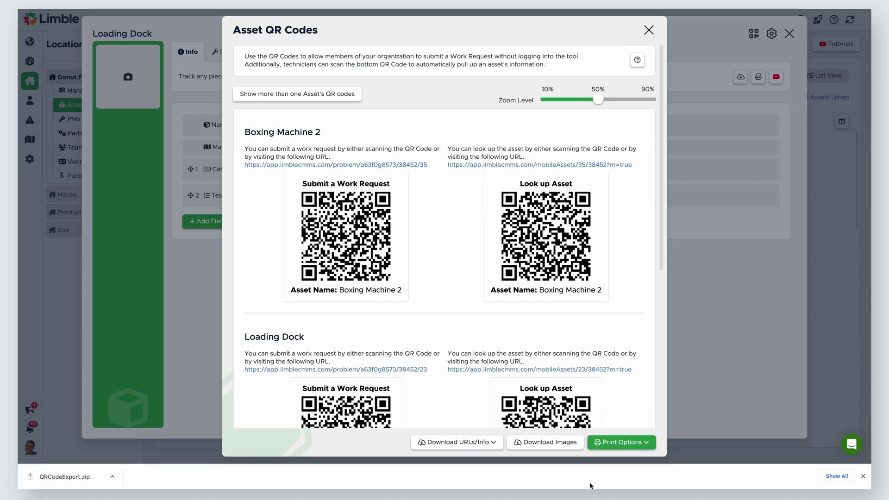
left_click(863, 476)
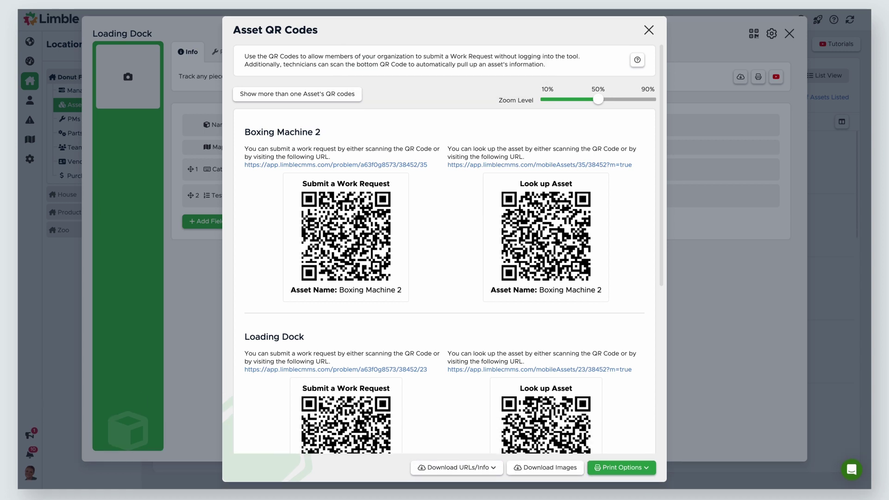
left_click(621, 472)
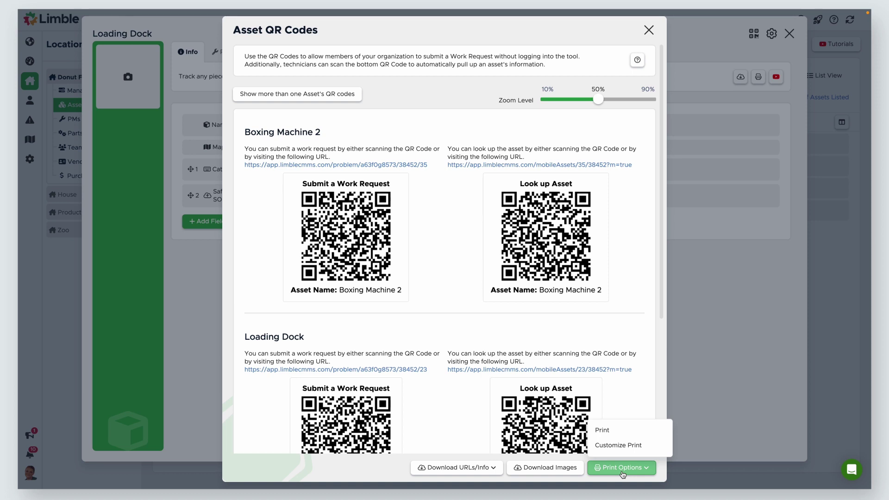
left_click(620, 445)
triple_click(207, 131)
type("Loading Dock T")
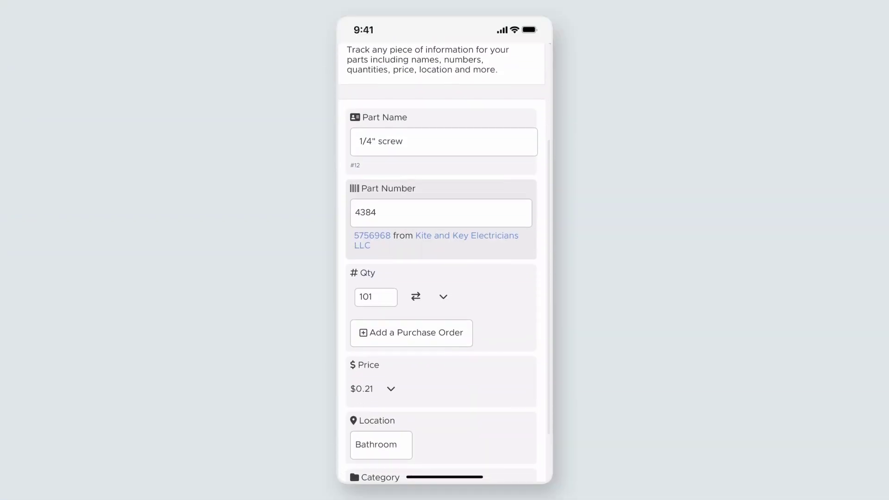
Change the 1/4" screw's quantity to 12, then start a purchase order and view linked assets
left_click(375, 297)
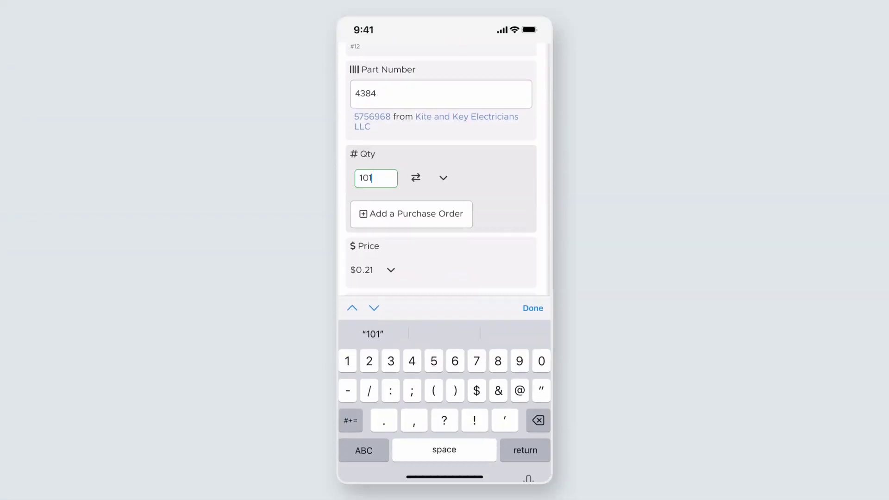
key("BackSpace")
key("BackSpace")
type("2")
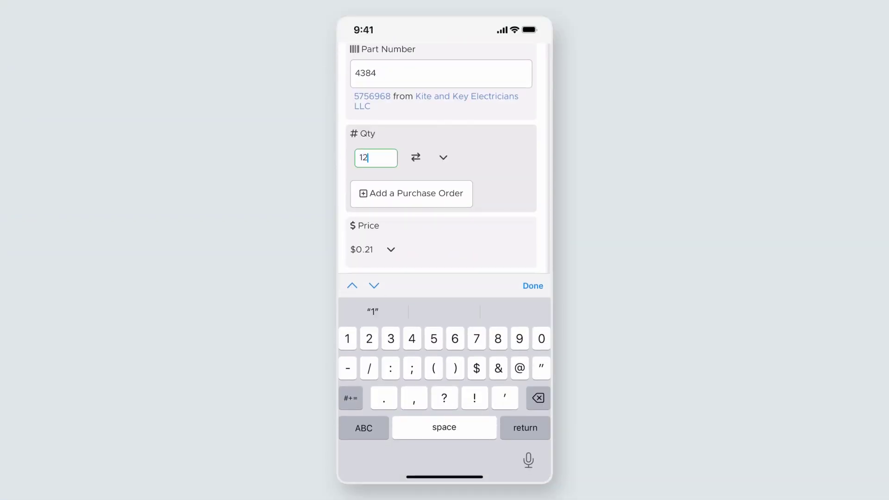
key("Return")
left_click(411, 330)
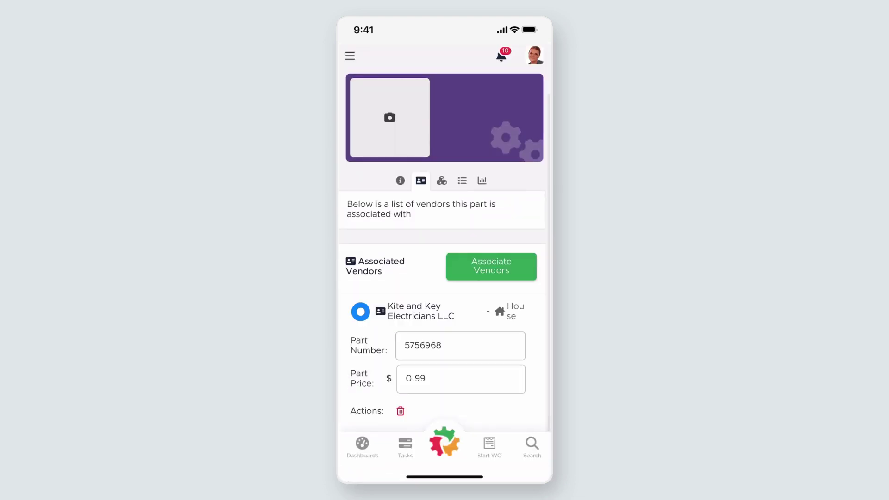
left_click(442, 181)
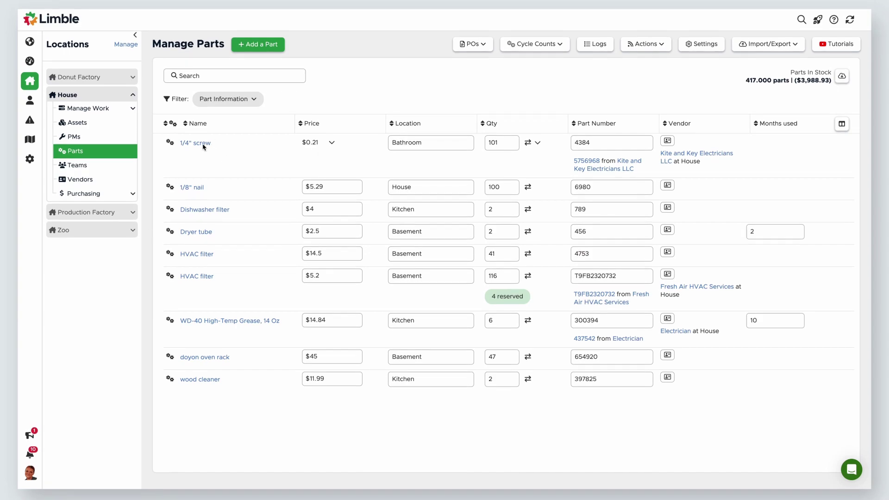
Open the 1/4" screw part and display its QR code with part details
left_click(202, 143)
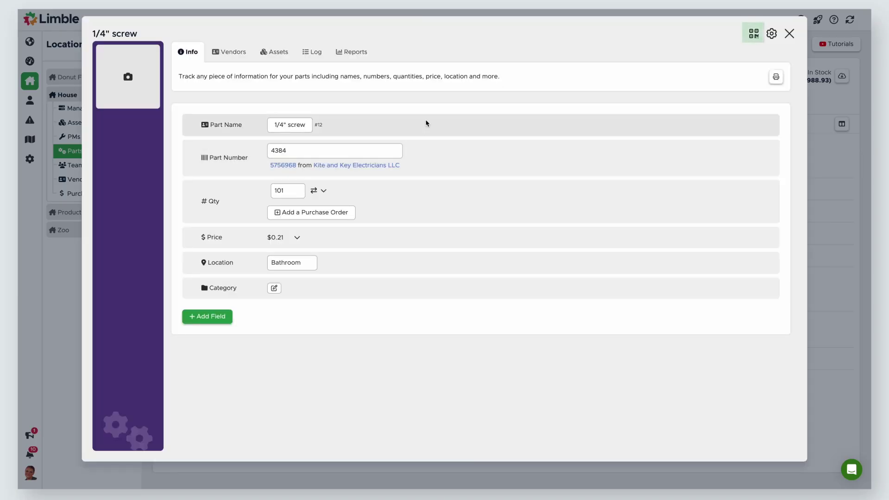
left_click(752, 34)
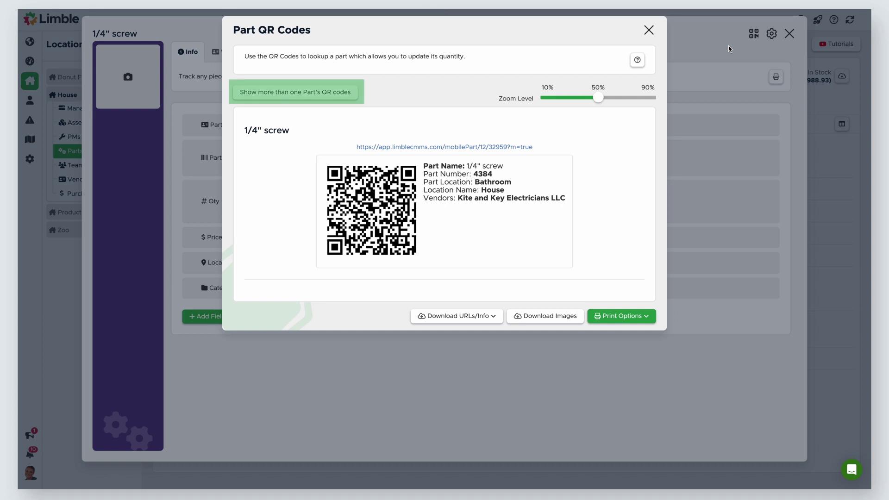
Show QR codes for both the 1/4" screw and 1/8" nail parts
left_click(307, 95)
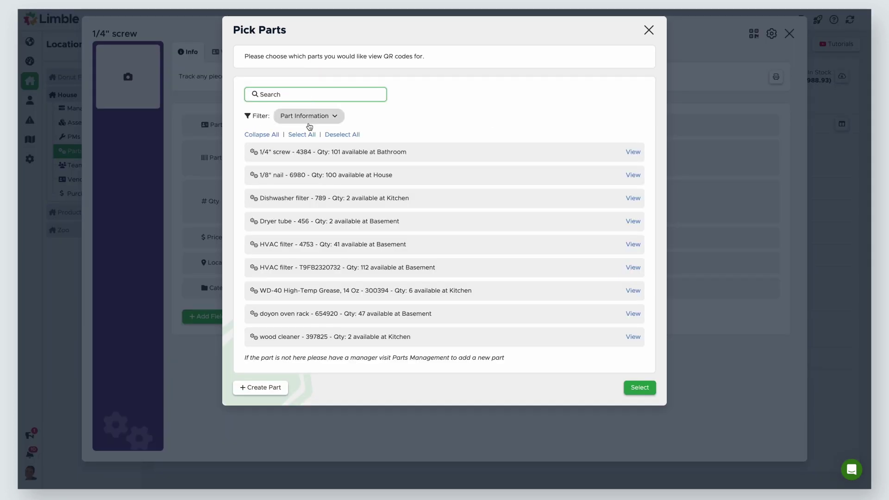
left_click(308, 147)
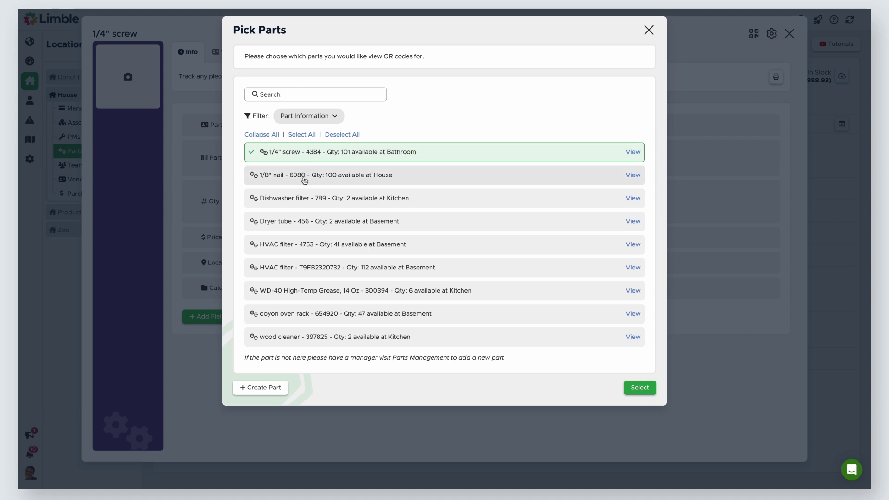
left_click(305, 180)
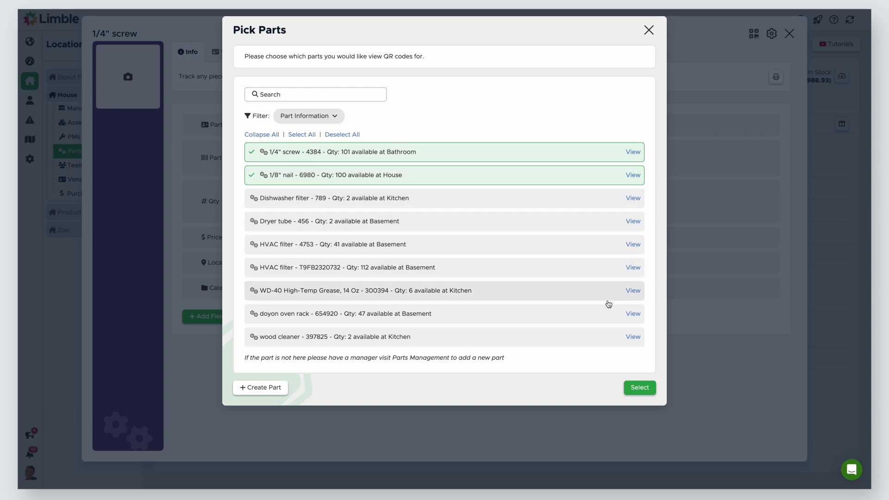
left_click(639, 387)
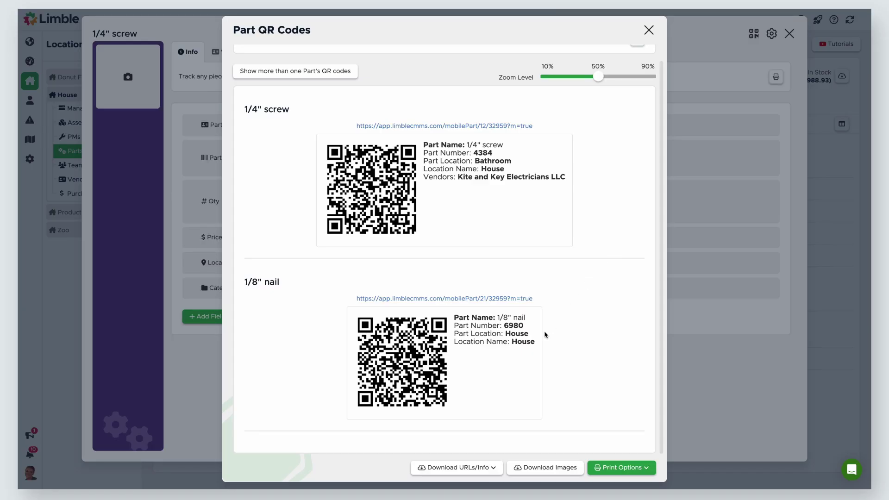
Download both parts' QR images and open the Customize Print layout for them
left_click(494, 468)
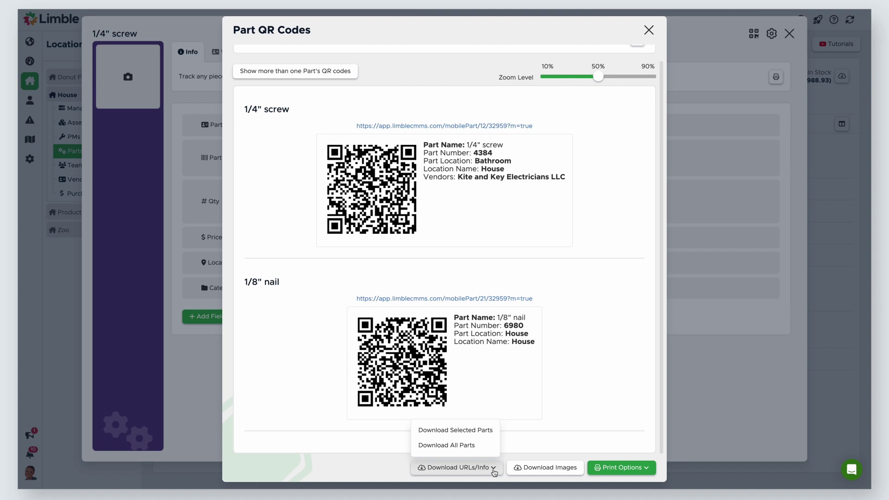
left_click(533, 469)
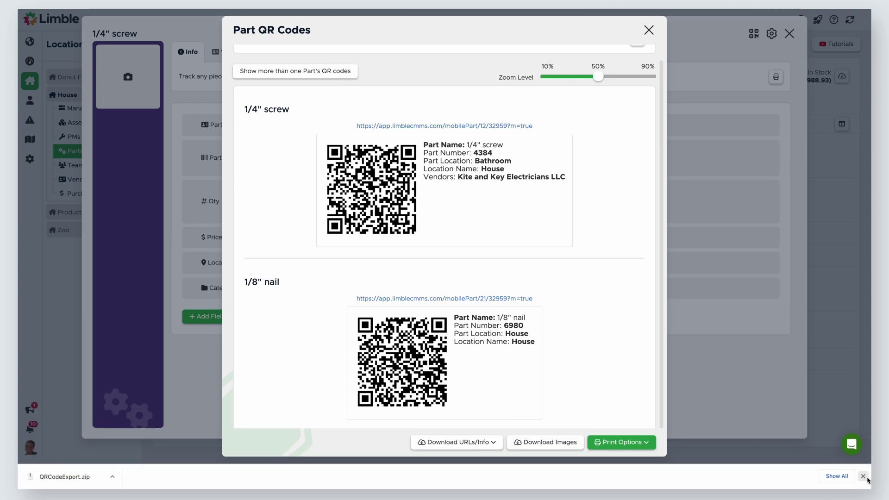
left_click(864, 480)
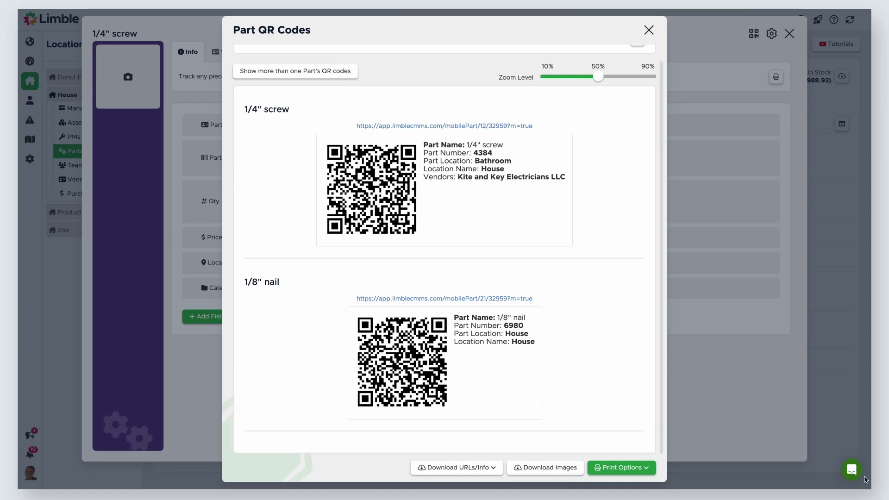
left_click(623, 469)
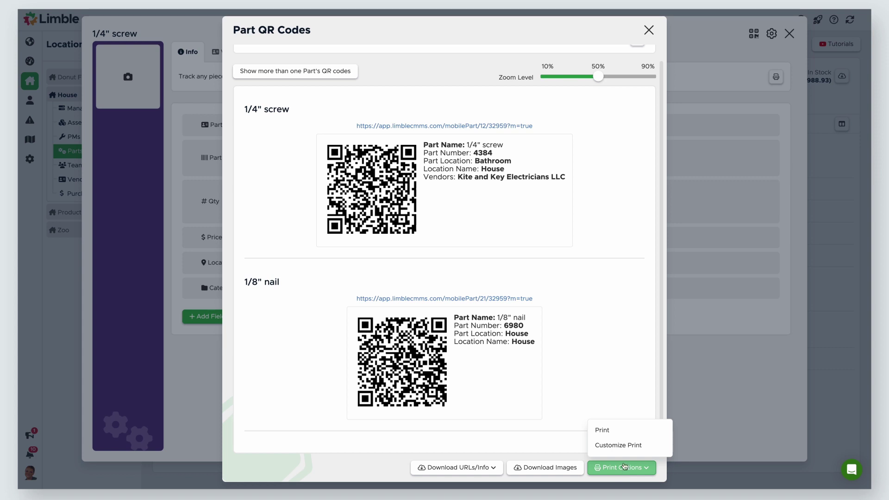
left_click(625, 447)
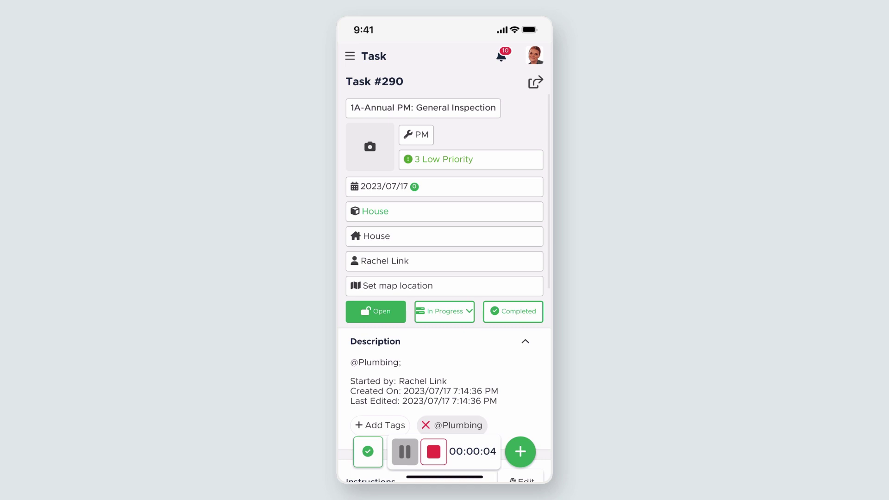
Scroll the Manage PMs list down to the 1A-Annual PM: General Inspection template
scroll(444, 287, "down", 4)
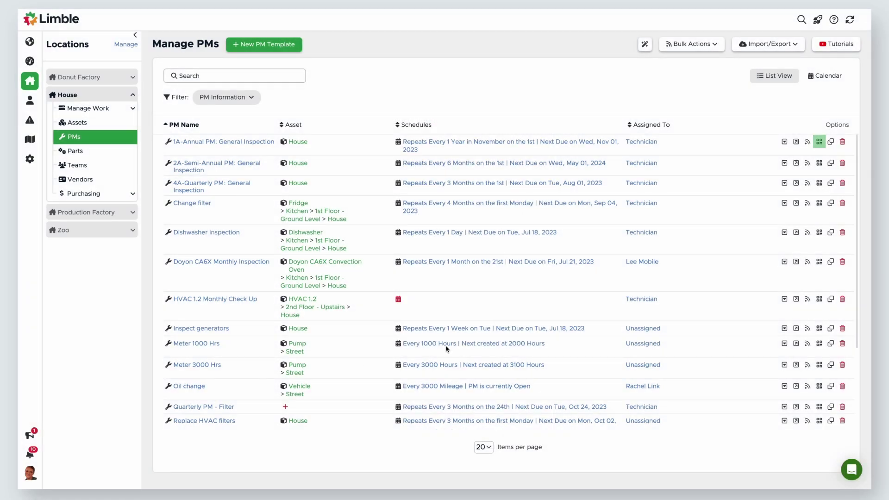
Show the annual inspection PM's QR codes, view its enable/disable schedule code, then choose multiple templates
left_click(819, 141)
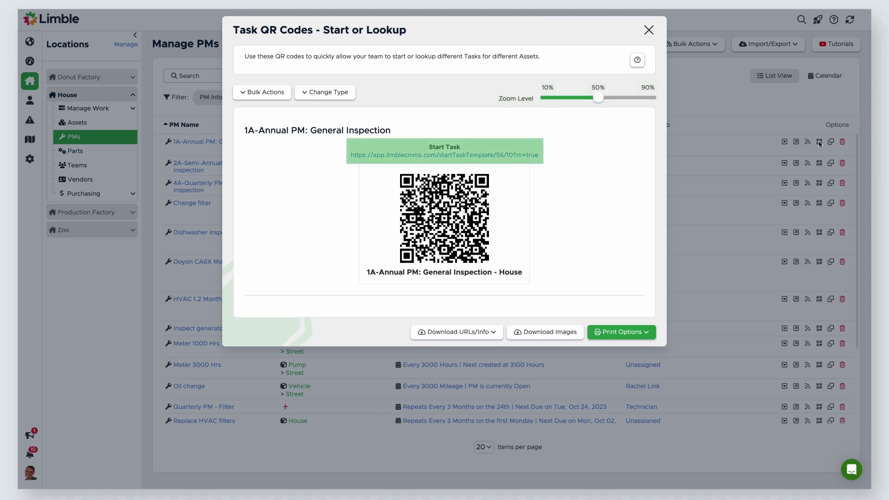
left_click(342, 94)
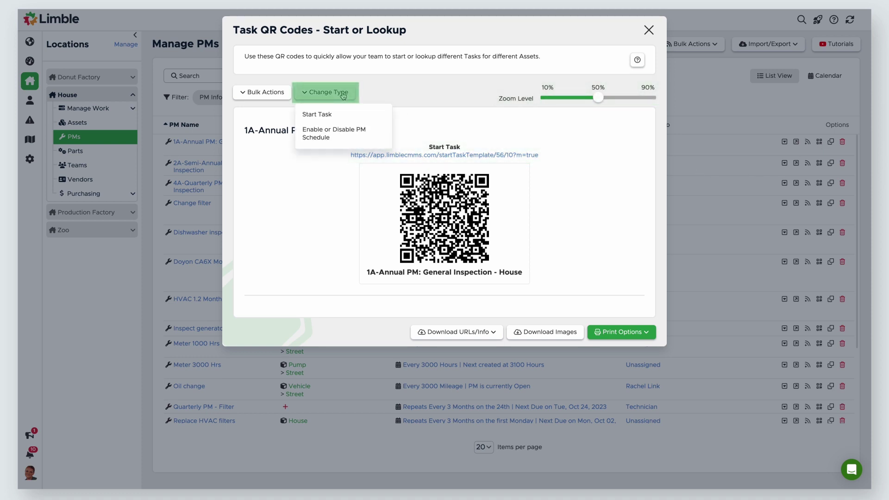
left_click(351, 133)
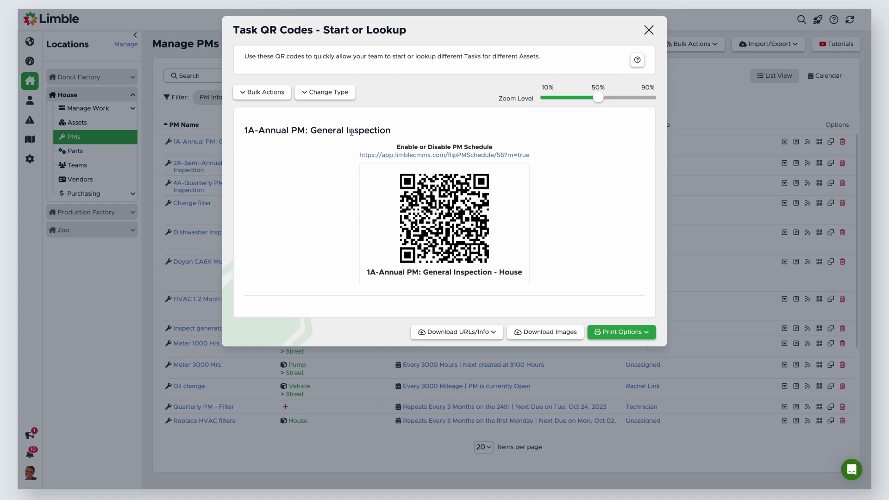
left_click(284, 96)
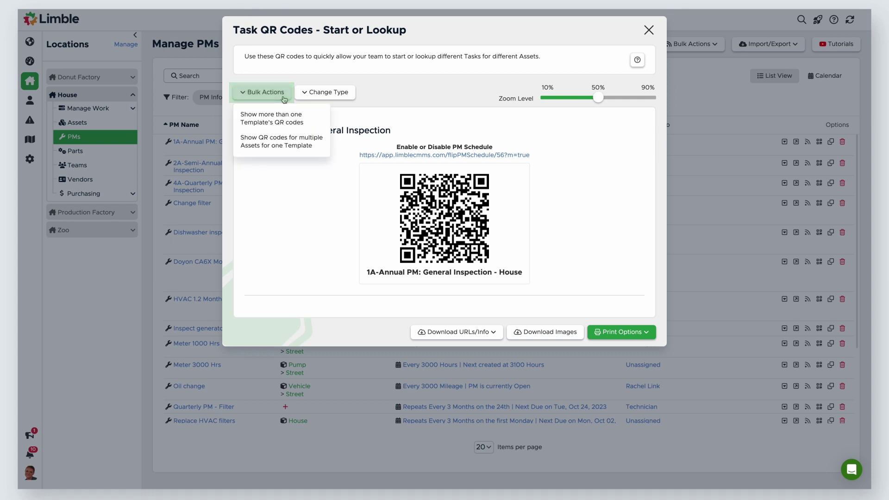
left_click(283, 120)
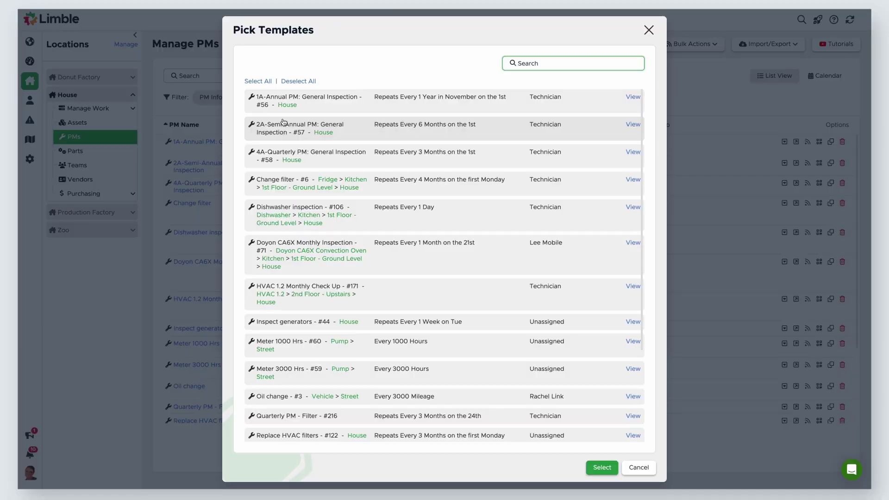
Select the 1A, 2A and 4A General Inspection PM templates and confirm
left_click(300, 108)
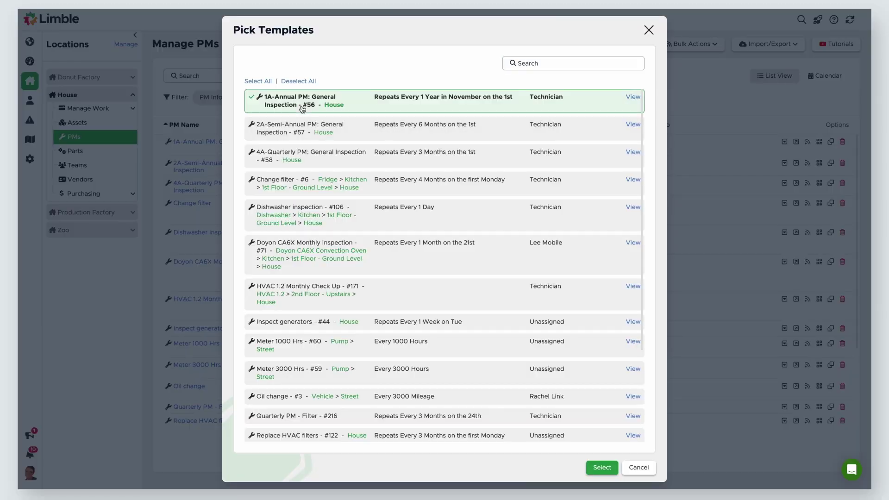
left_click(319, 130)
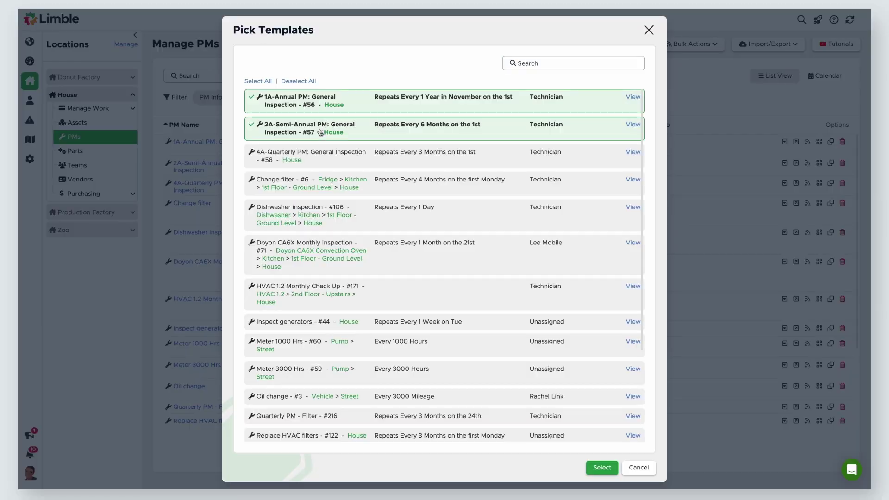
left_click(322, 155)
left_click(602, 467)
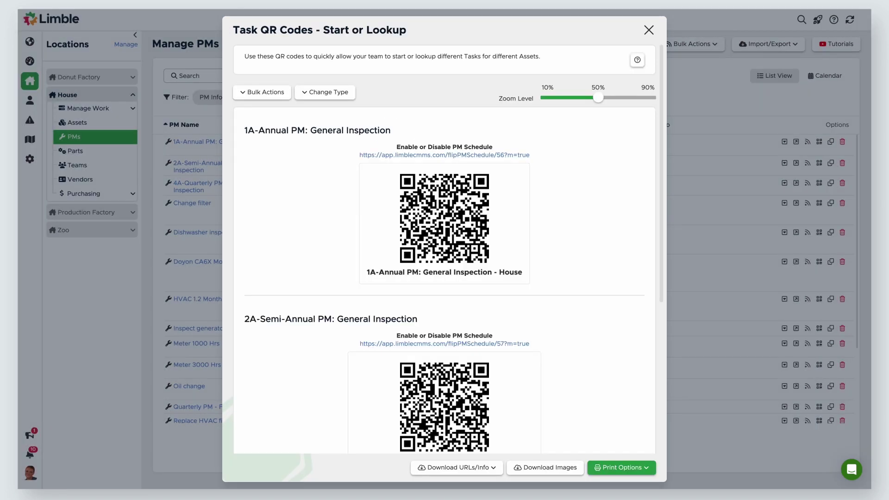
Download the three PMs' QR codes as images and open Customize Print
left_click(472, 470)
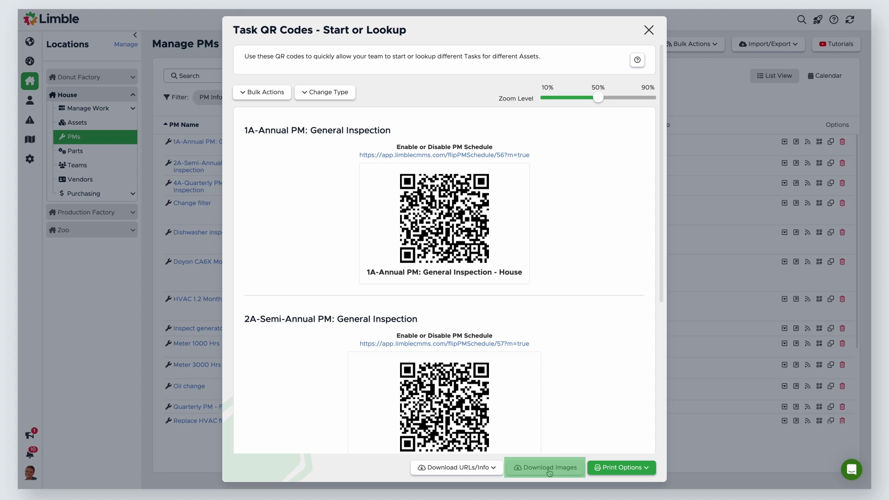
left_click(549, 468)
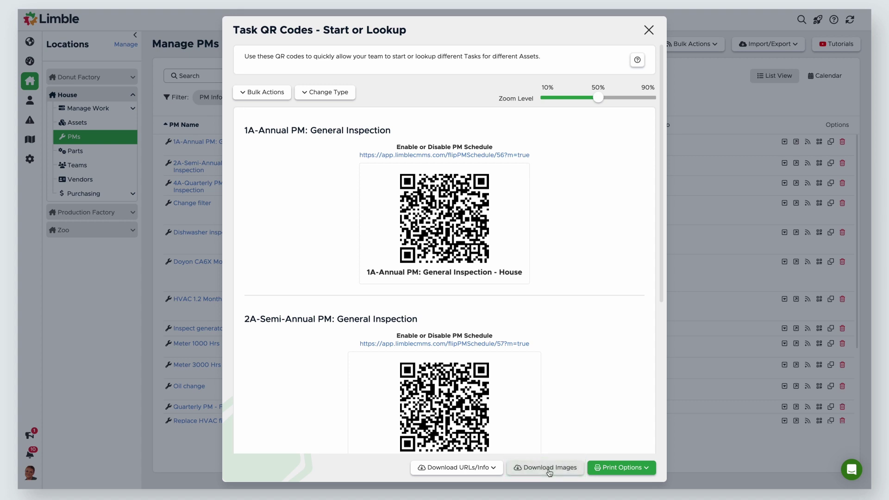
left_click(612, 472)
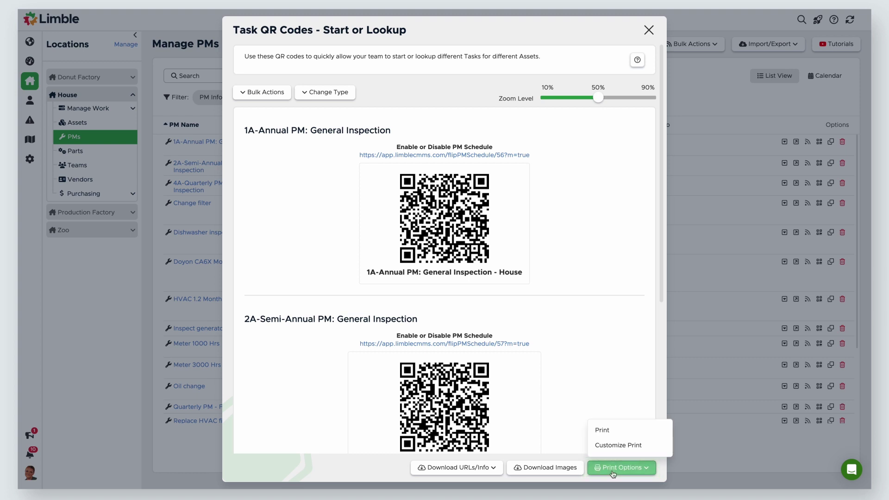
left_click(618, 445)
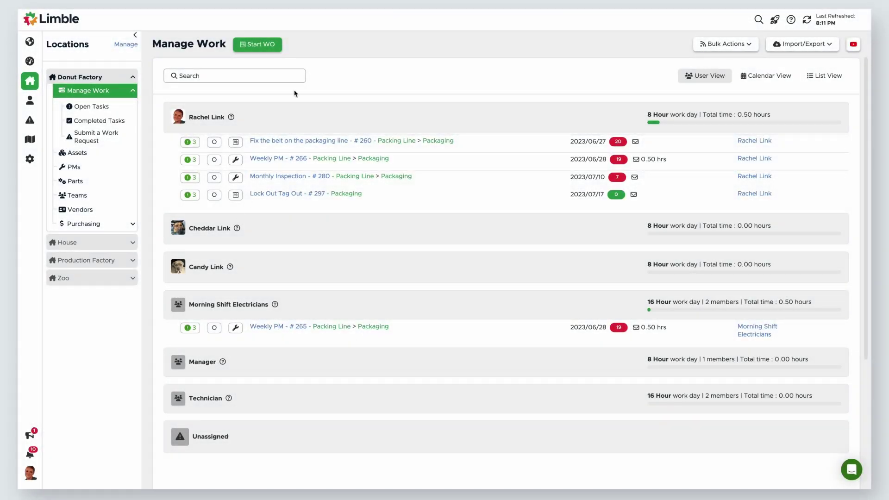
Start a work order with no asset, then show Lock Out Tag Out's Start Task QR code
left_click(276, 49)
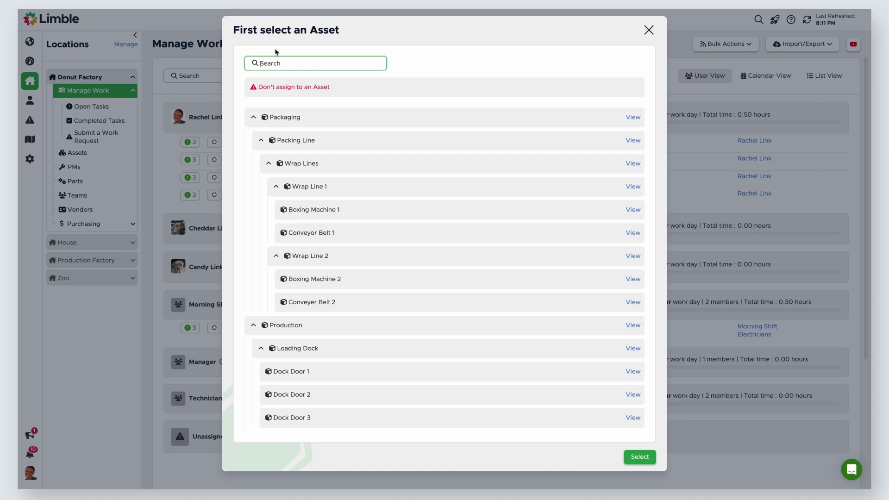
left_click(288, 93)
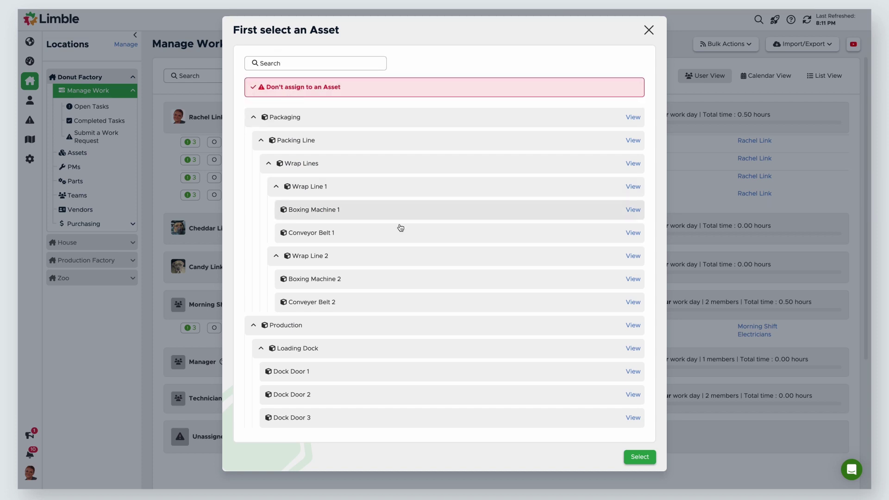
left_click(623, 454)
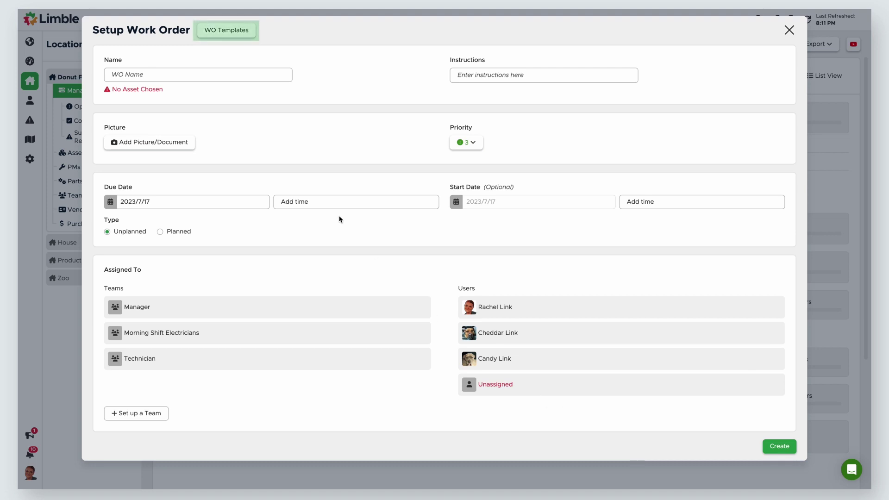
left_click(222, 32)
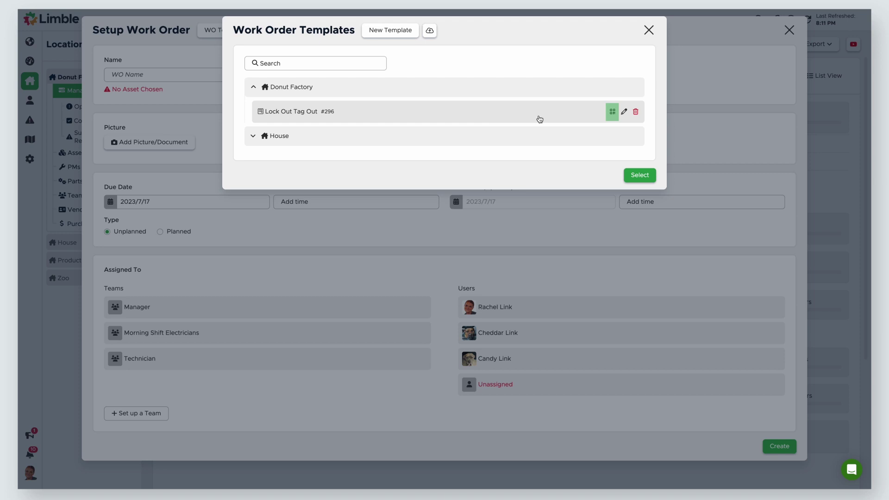
left_click(611, 112)
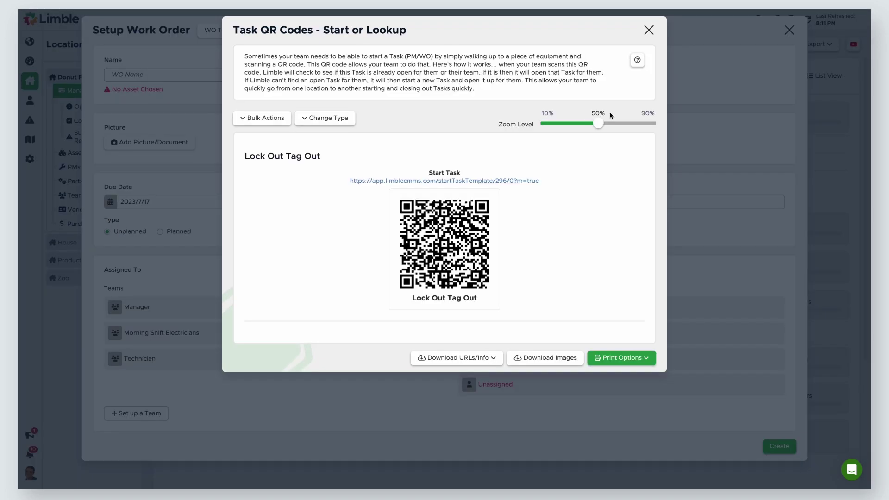
Pick Lock Out Tag Out, Clean Up Hazardous Spill and Resolve Issue templates for bulk QR codes
left_click(262, 118)
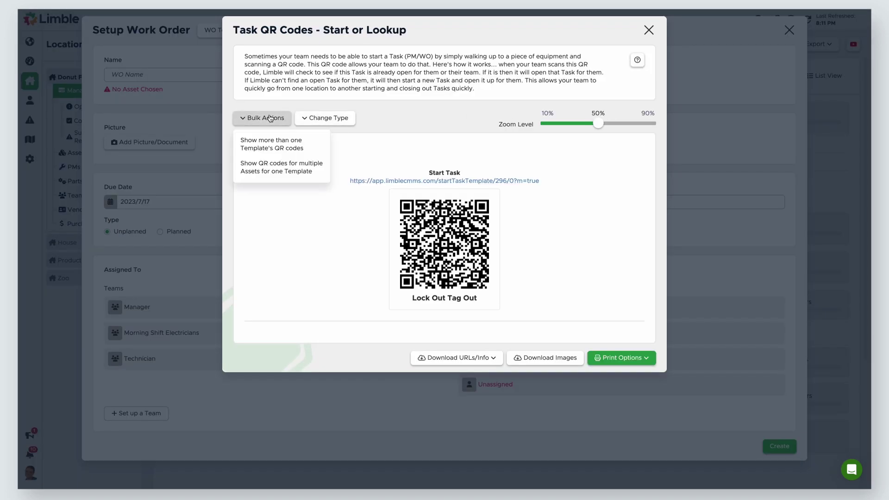
left_click(263, 147)
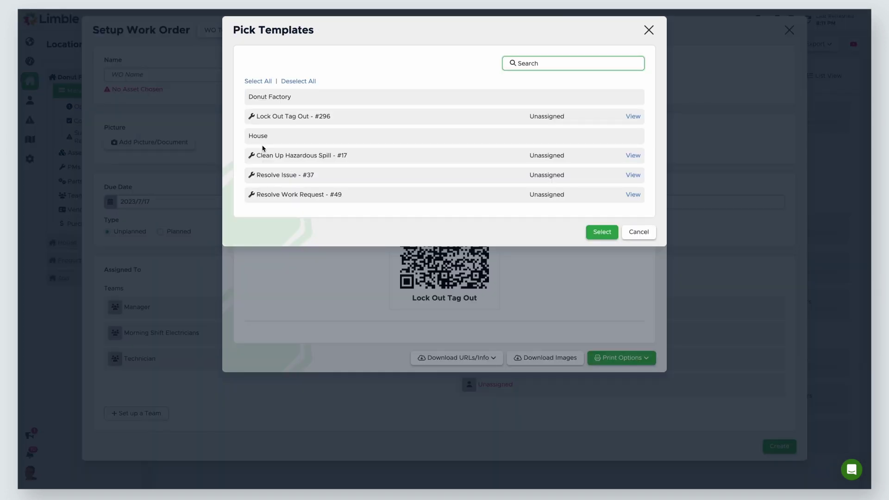
left_click(282, 119)
left_click(280, 154)
left_click(280, 172)
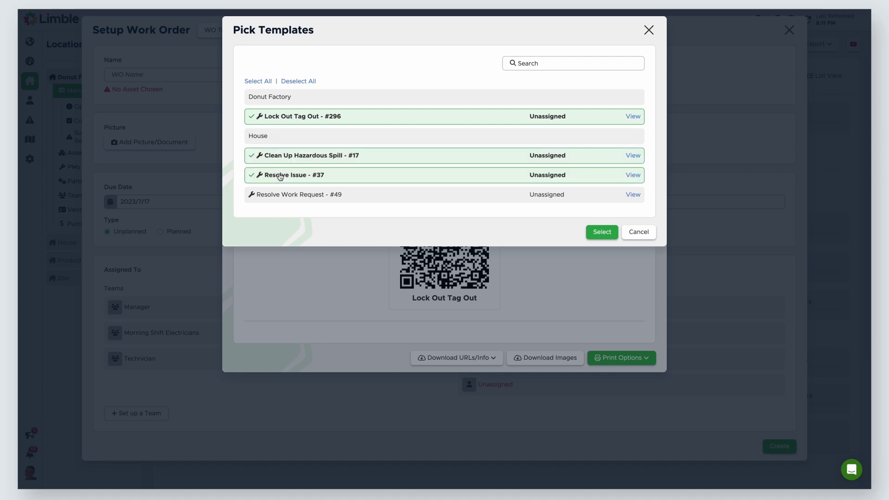
left_click(604, 232)
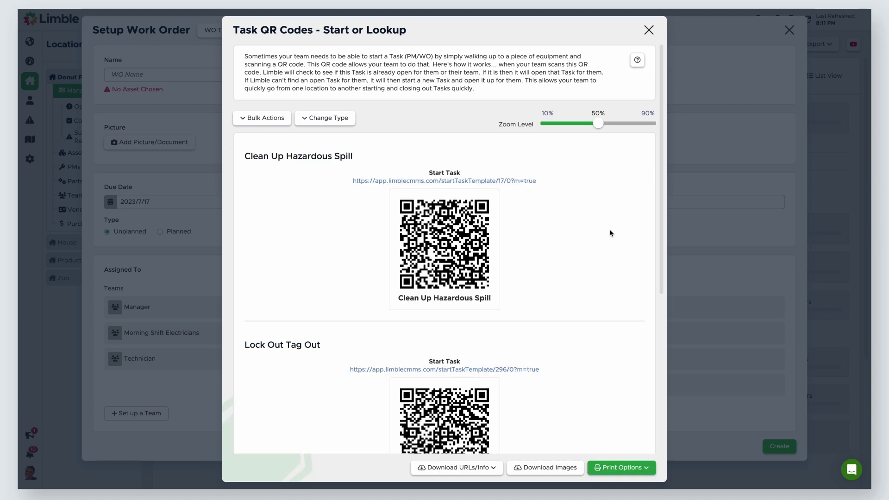
Download the three templates' QR codes as images and open Customize Print
left_click(477, 476)
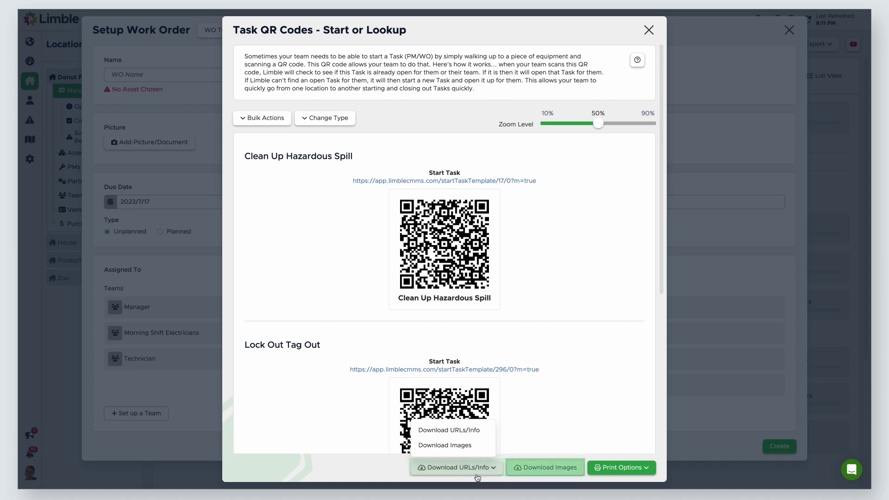
left_click(536, 475)
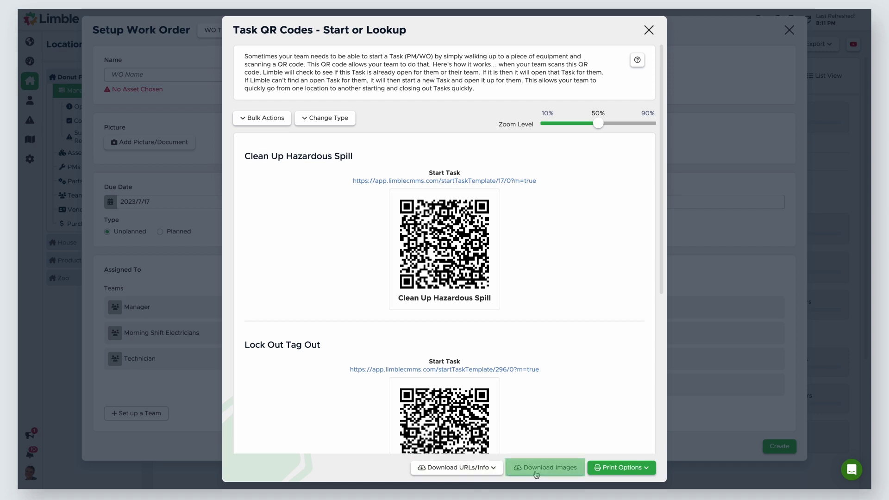
left_click(623, 468)
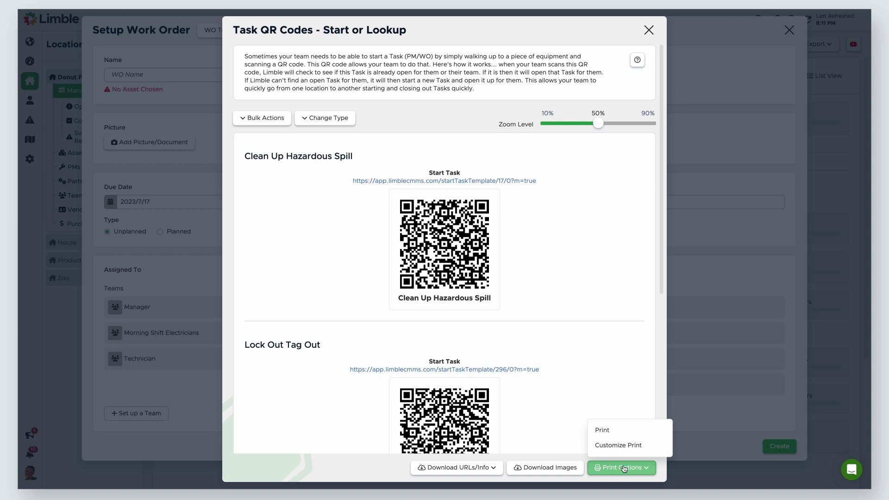
left_click(618, 445)
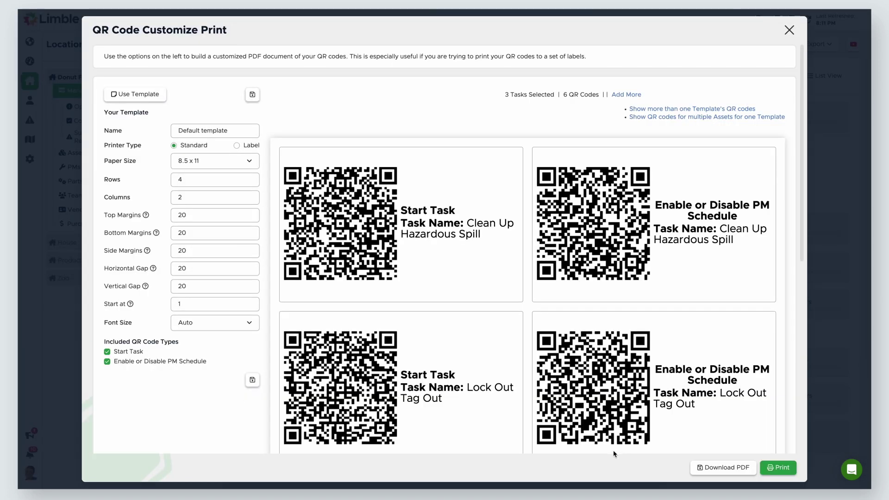